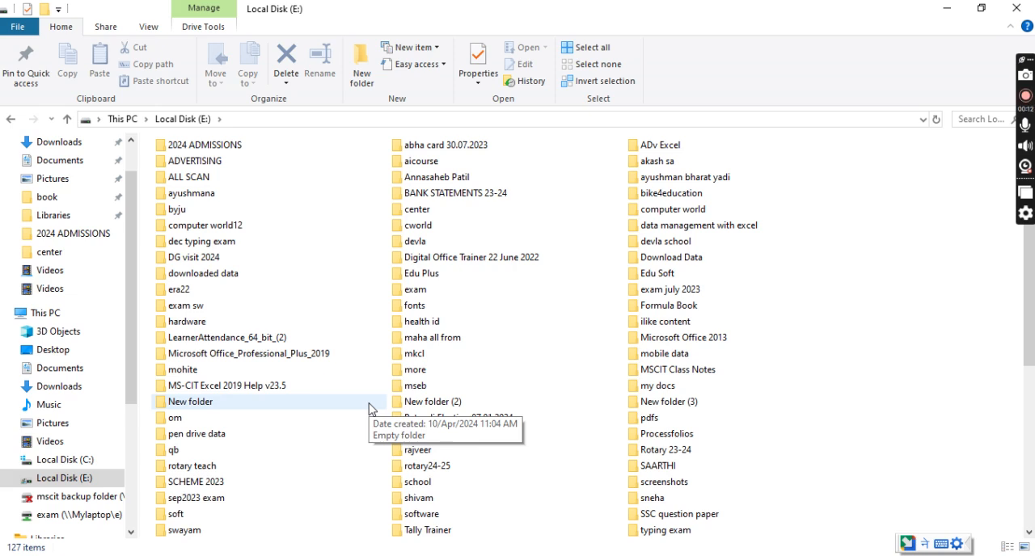
View the contents of the software folder on Local Disk (E:), and close the File Explorer window.
click(445, 520)
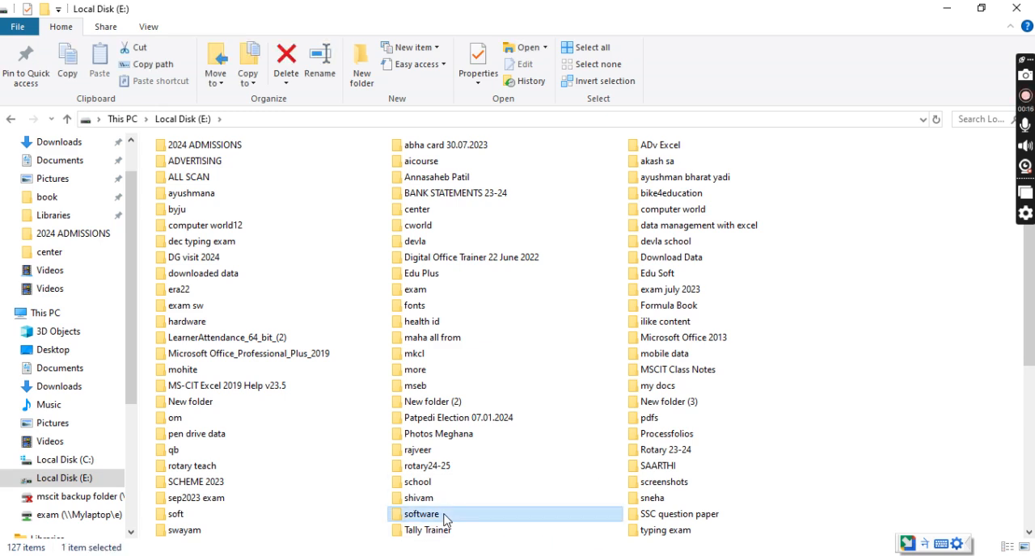
double_click(445, 521)
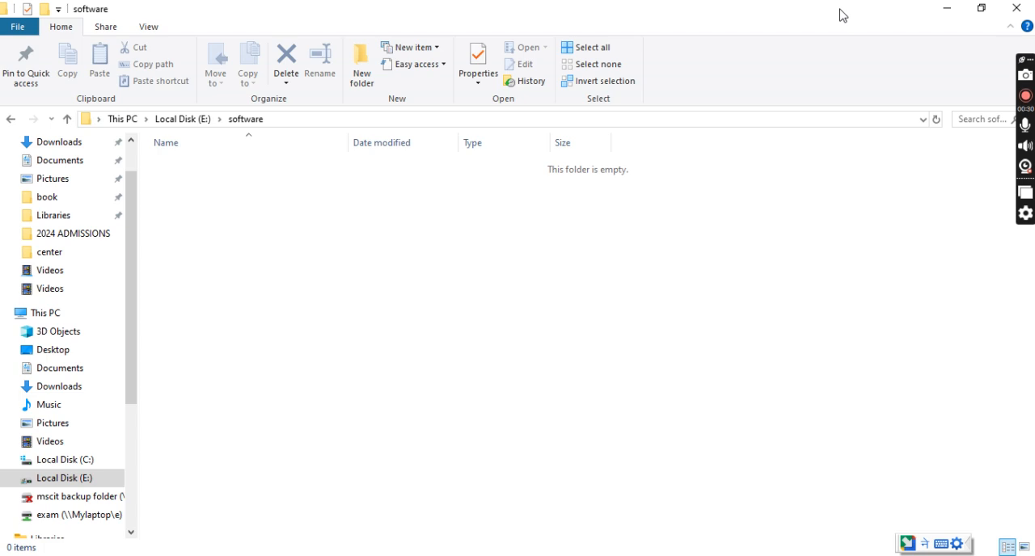
click(1016, 9)
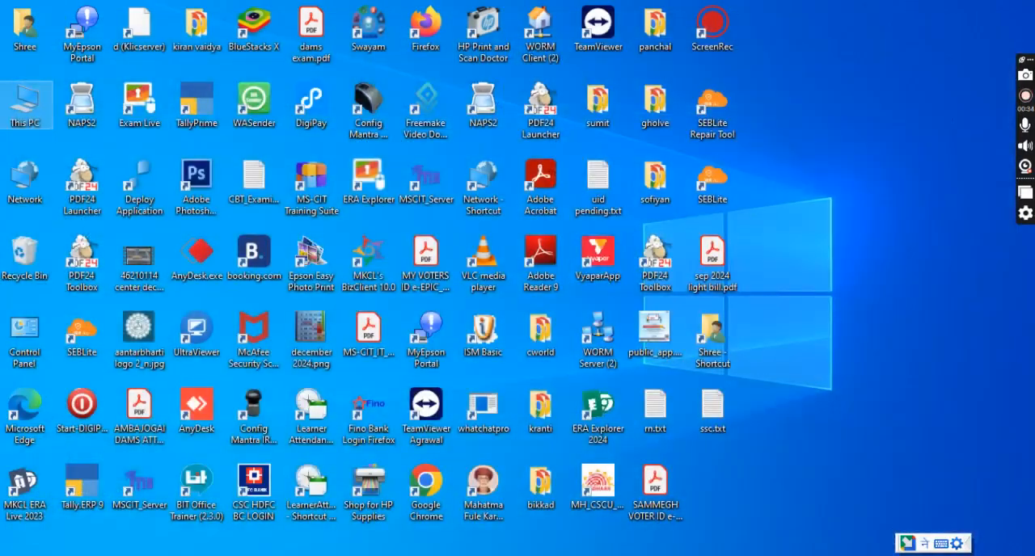
Open Notepad from a Windows search and maximize its window.
key(super)
text(notepad)
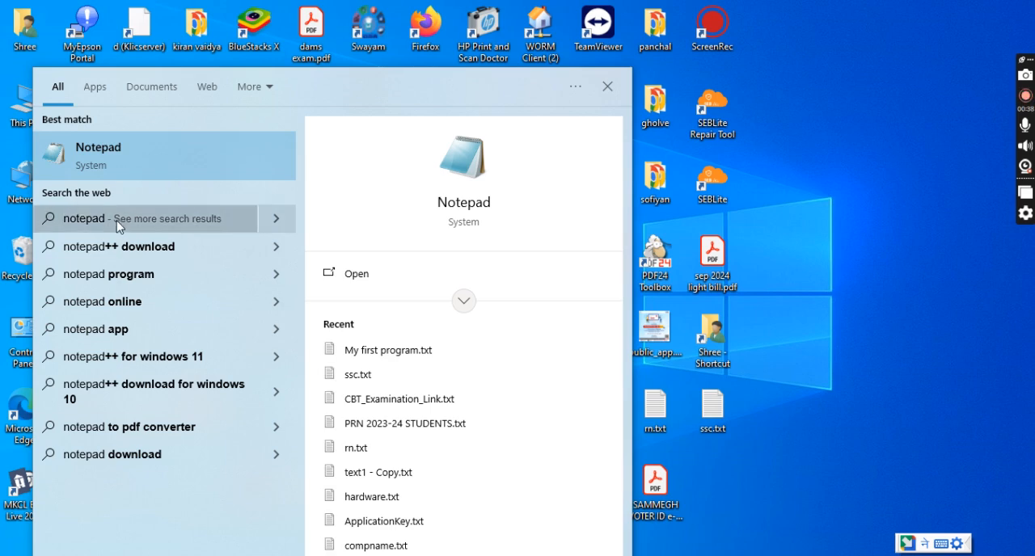
click(96, 176)
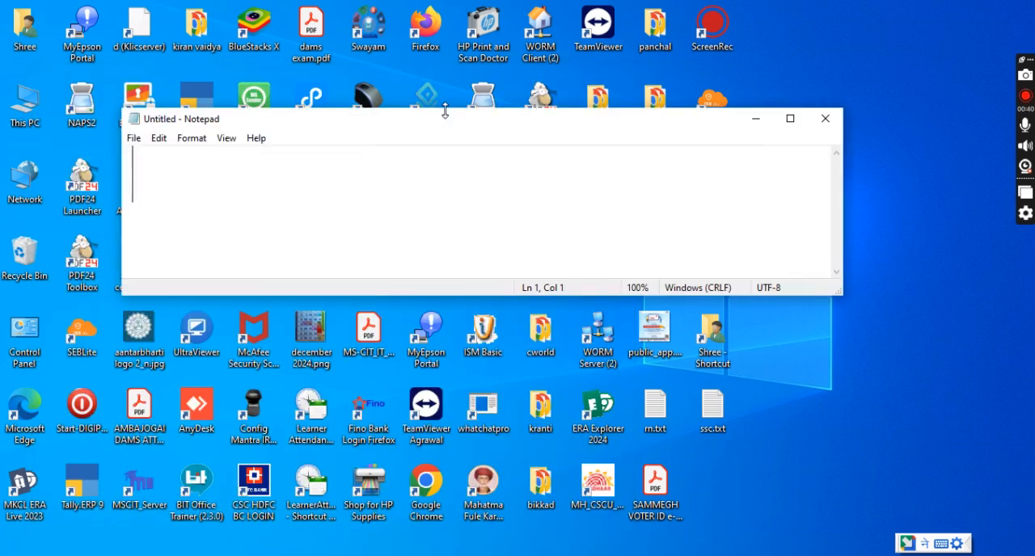
click(790, 119)
Enter the text "software is set of programs" in the blank document.
text(software is set of programs)
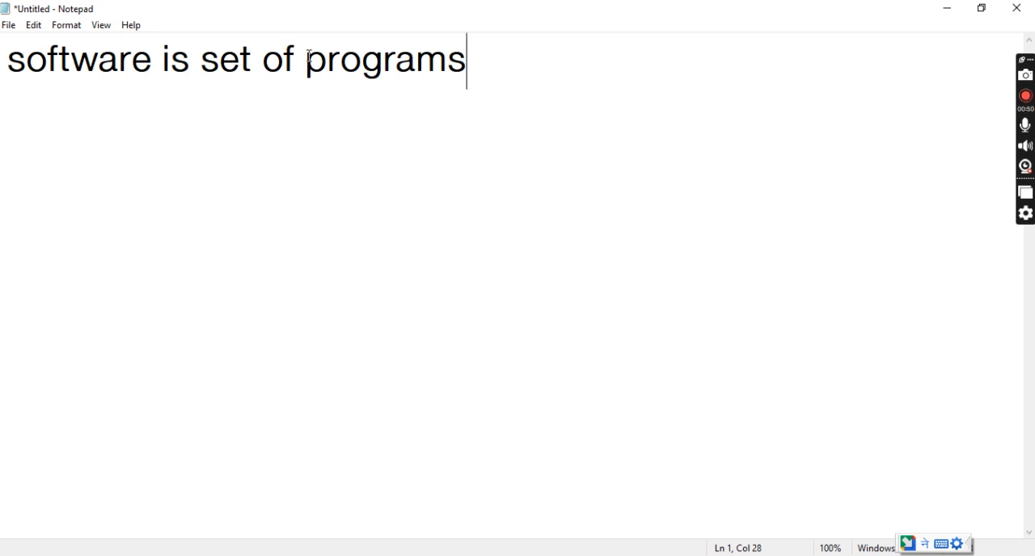
Start saving the text document and choose the software folder on Local Disk (E:) as its location.
click(9, 25)
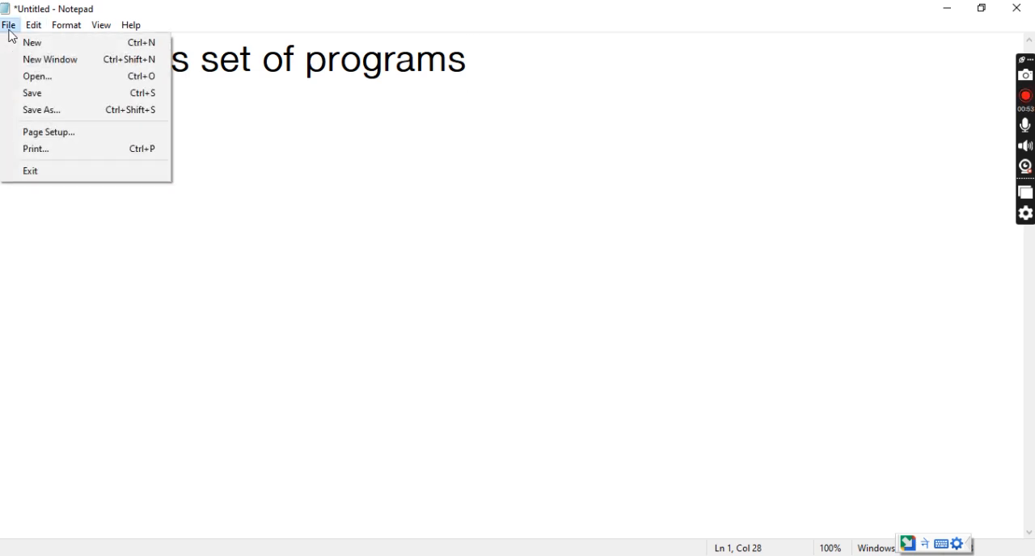
click(59, 97)
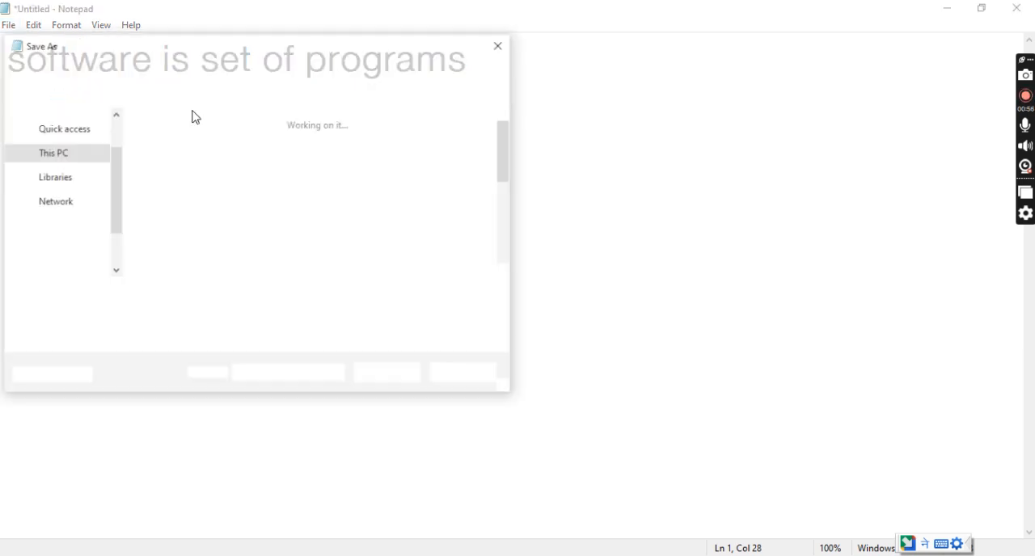
drag(251, 51, 447, 107)
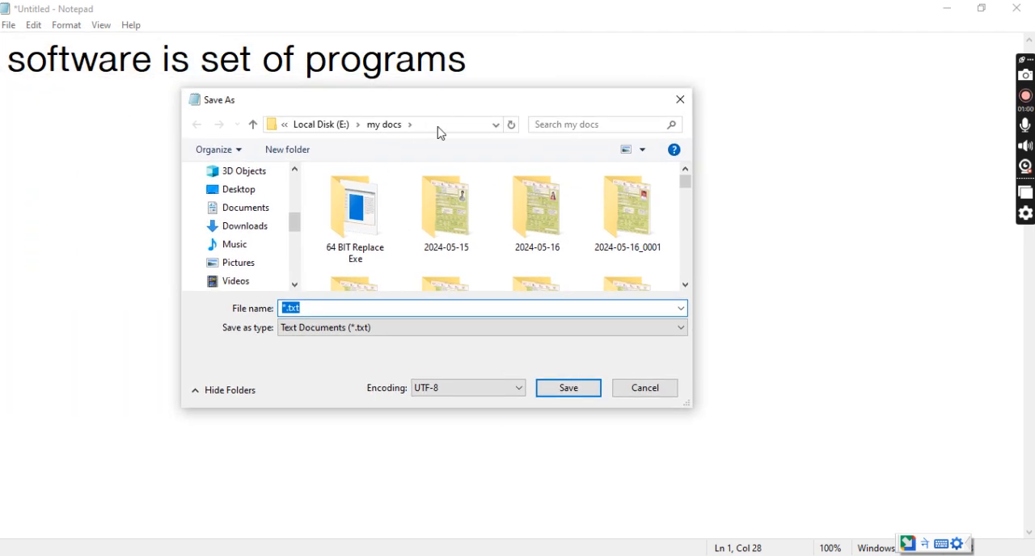
drag(489, 94, 476, 51)
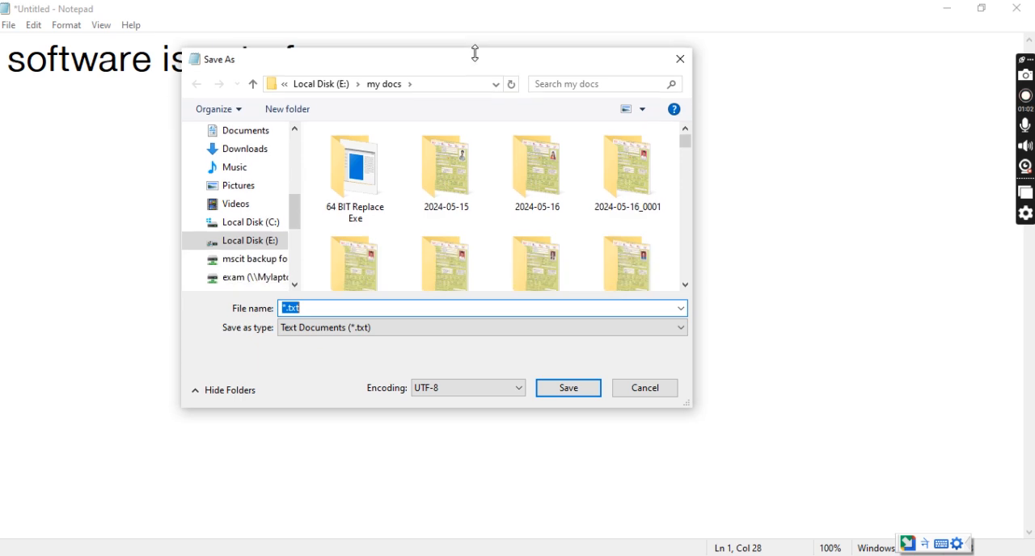
click(253, 248)
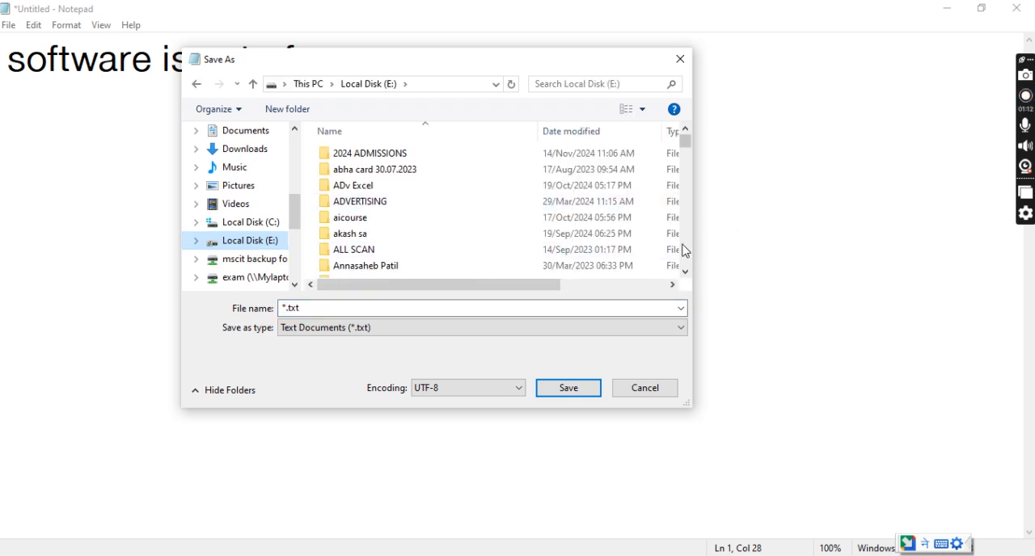
scroll(687, 256, down, 3)
scroll(687, 255, down, 12)
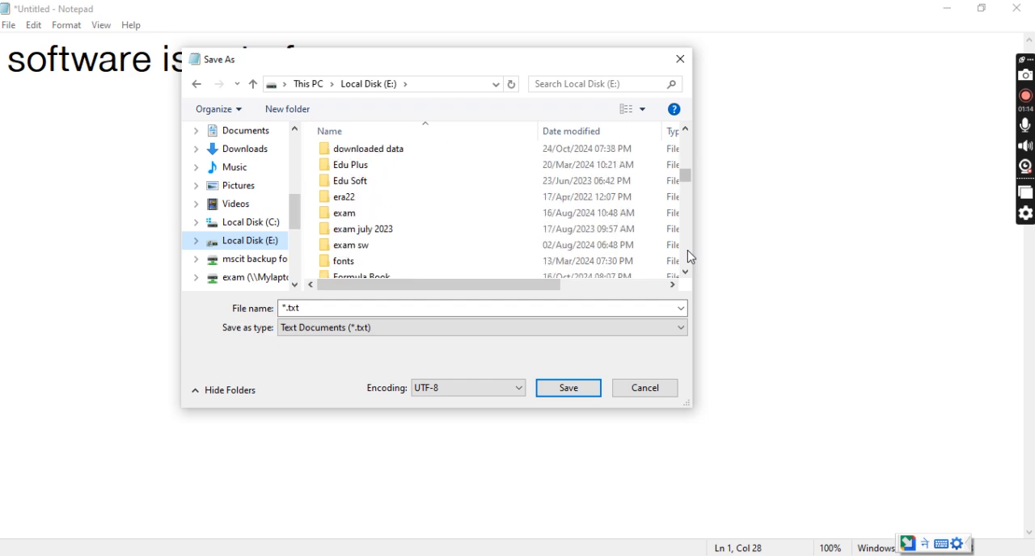
scroll(687, 255, down, 8)
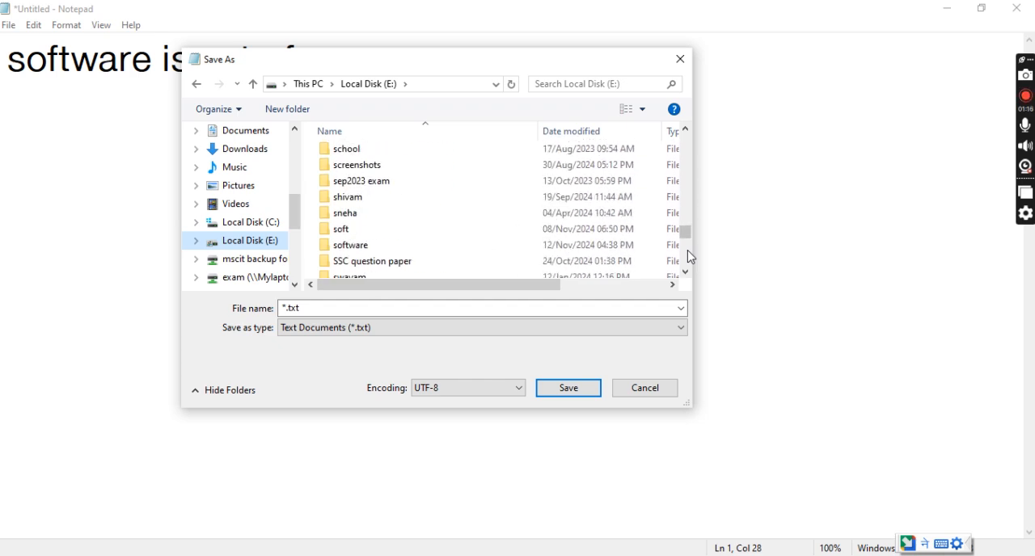
double_click(393, 245)
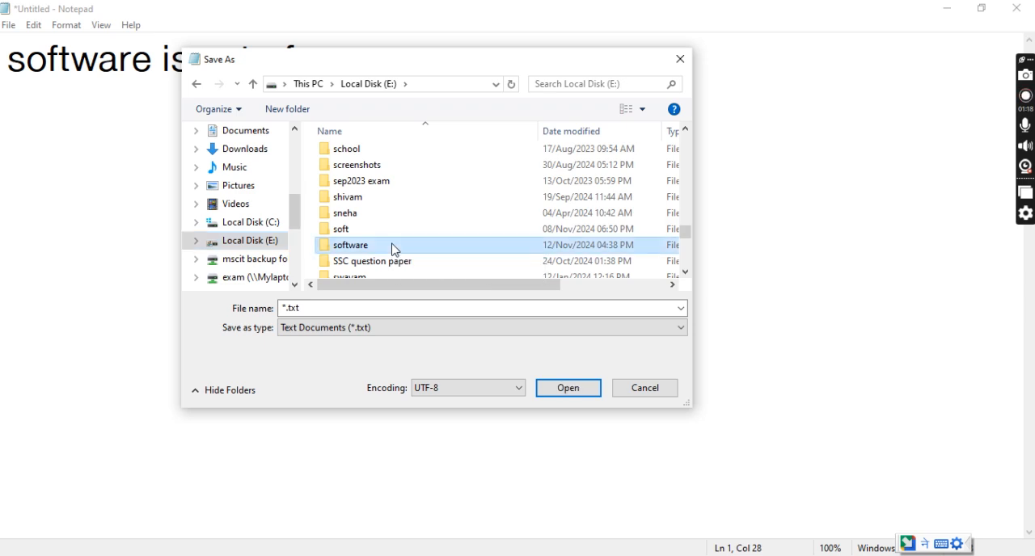
Name the text file "my first file", save it and close Notepad.
double_click(311, 309)
text(my firs)
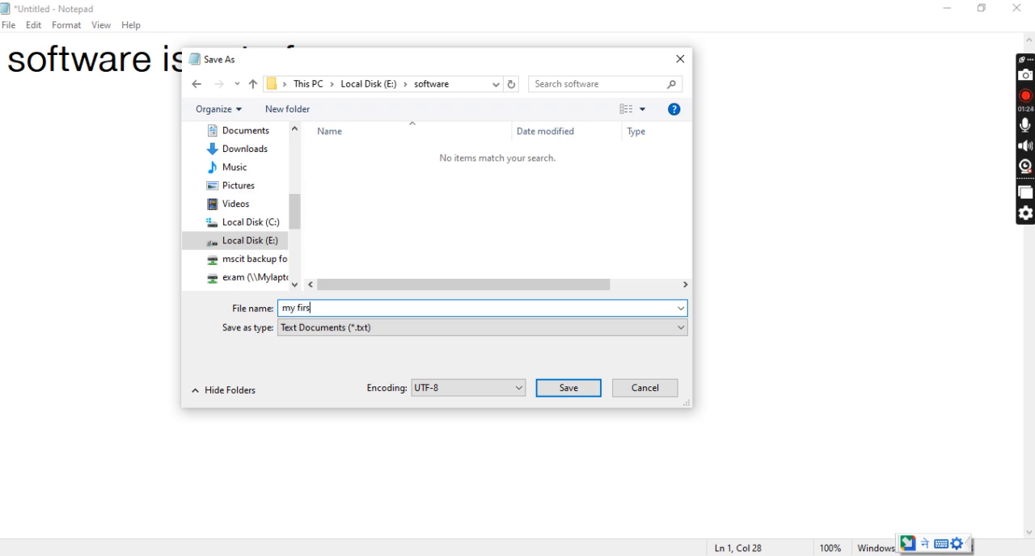
text(t file)
click(569, 390)
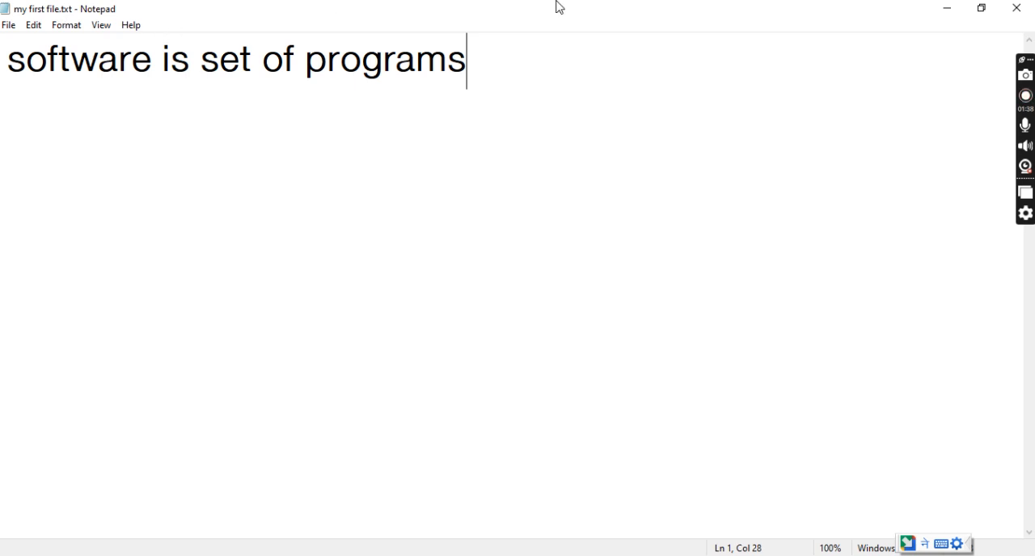
click(1021, 7)
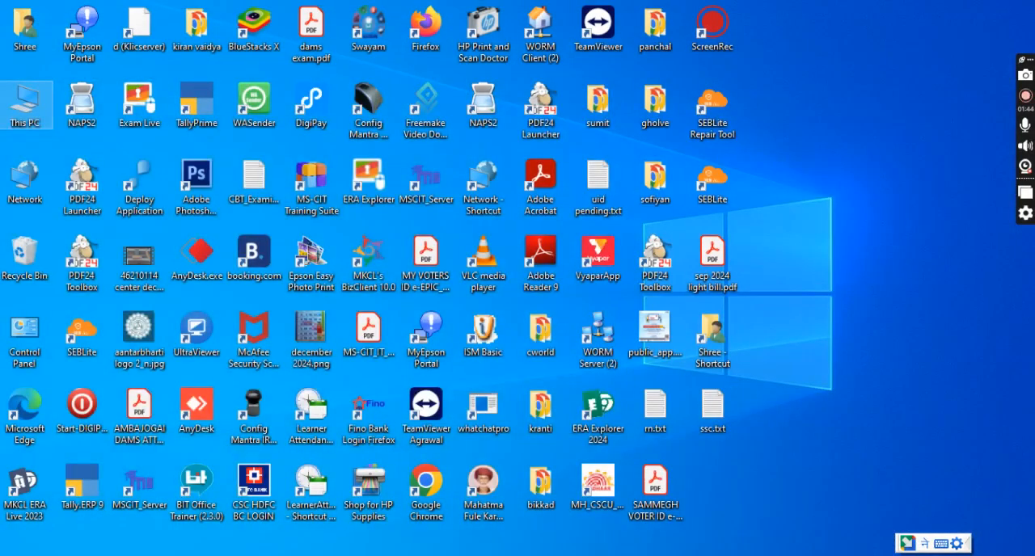
Open Paint from a Windows search and enlarge the canvas to about 1354 × 556 px.
double_click(24, 104)
text(paint)
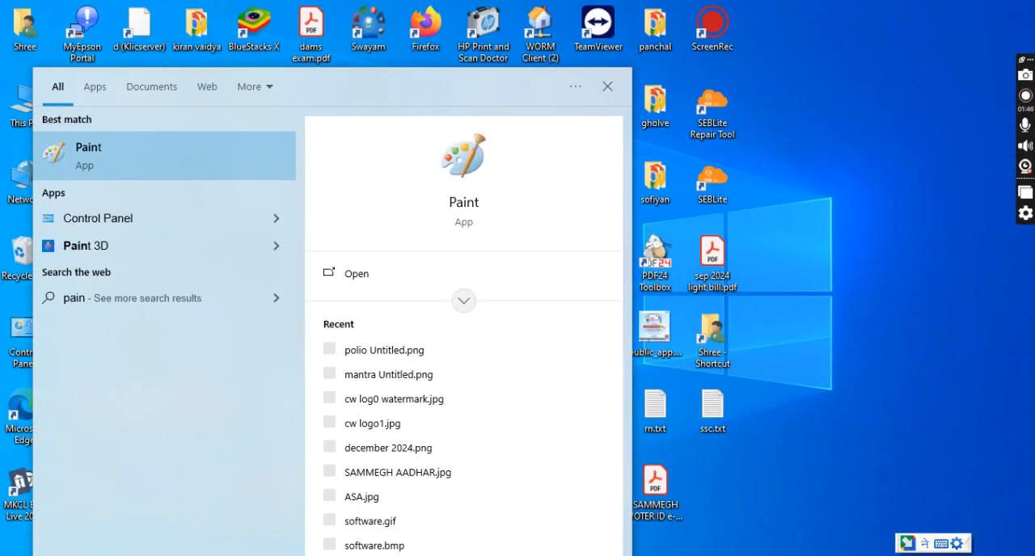
click(191, 173)
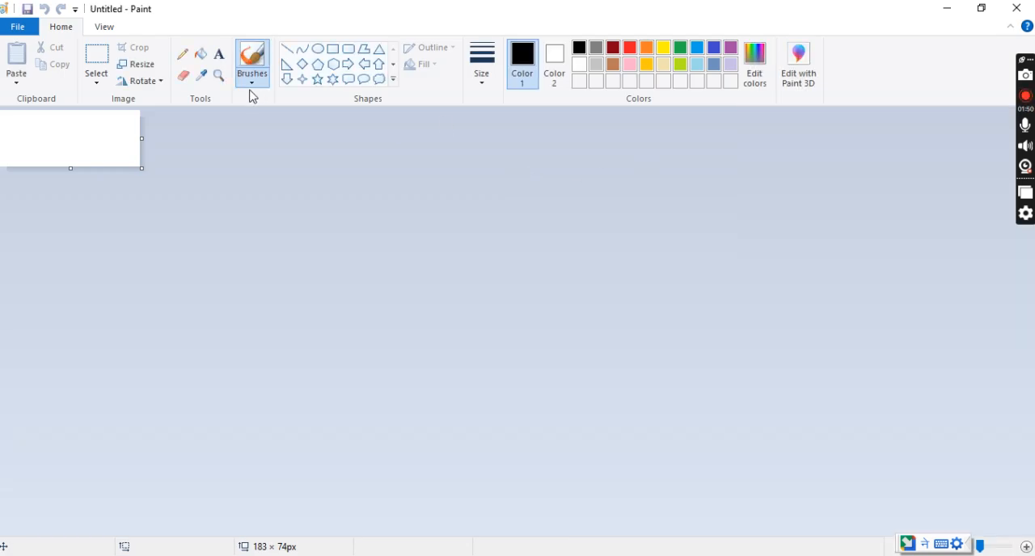
drag(135, 164, 1031, 534)
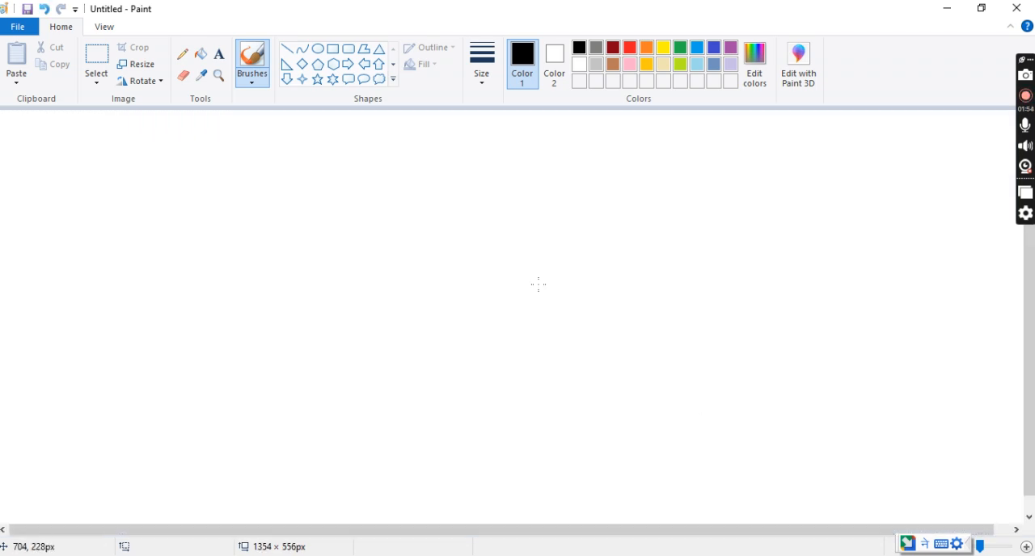
Draw three separate hexagons of different sizes across the canvas, the last one about 201 × 278 px.
click(332, 64)
drag(224, 202, 363, 319)
drag(446, 196, 620, 380)
drag(665, 264, 820, 475)
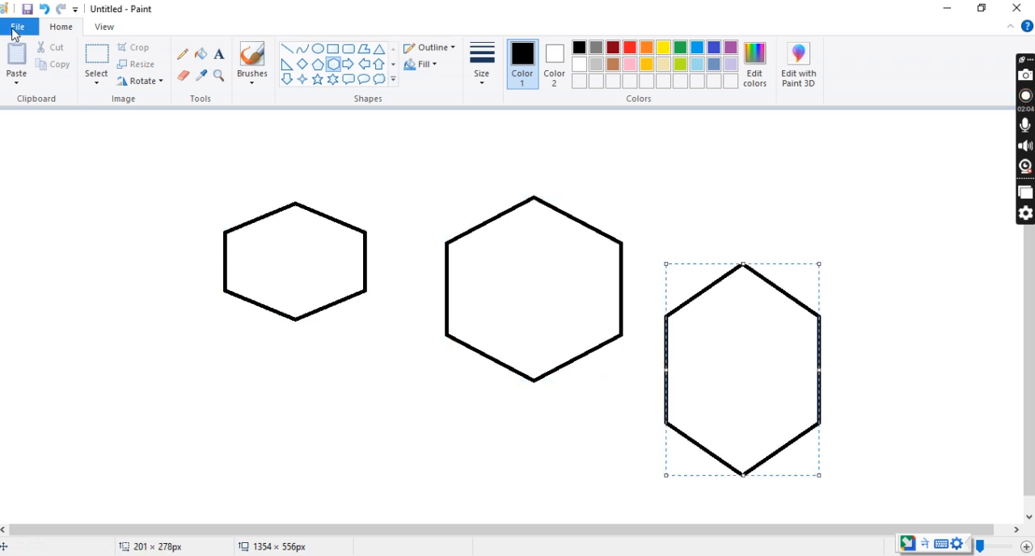
Start saving the hexagon drawing and choose the software folder on Local Disk (E:) as its location.
click(14, 29)
click(38, 132)
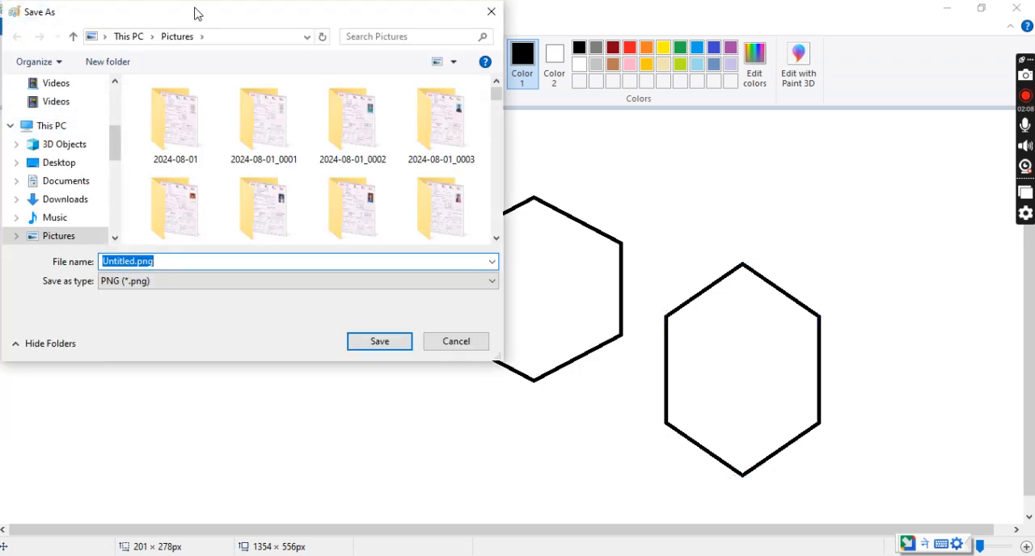
drag(197, 18, 360, 59)
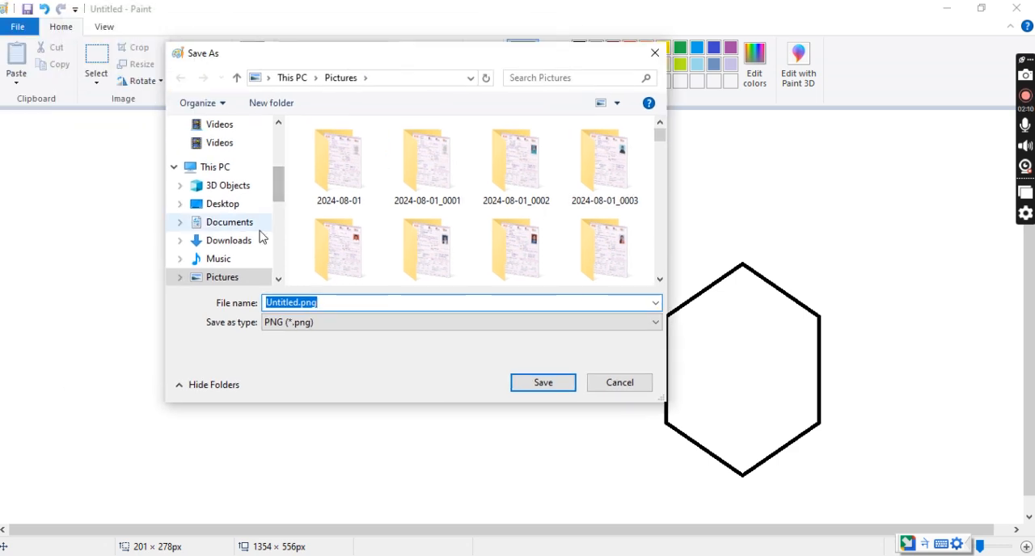
click(217, 168)
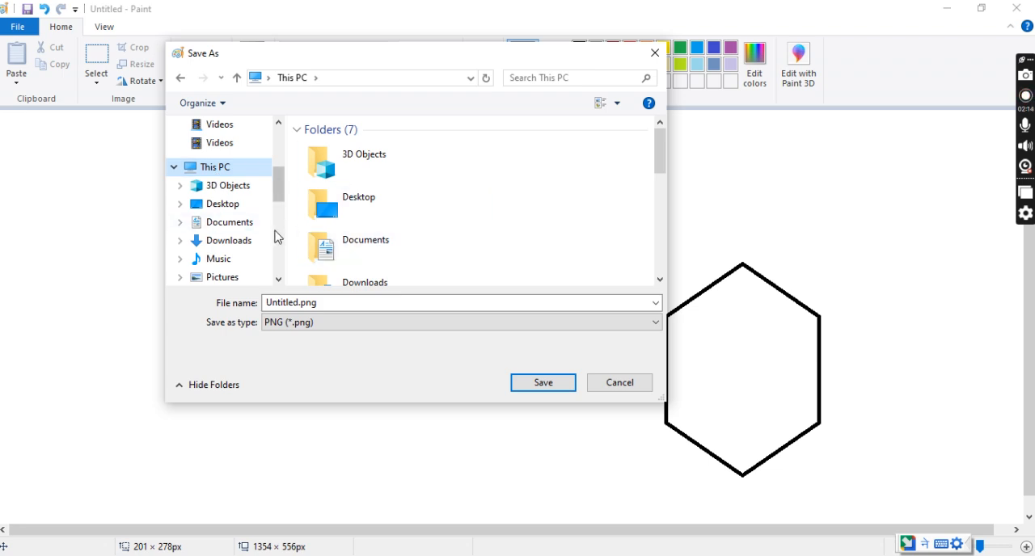
scroll(275, 237, down, 3)
click(217, 179)
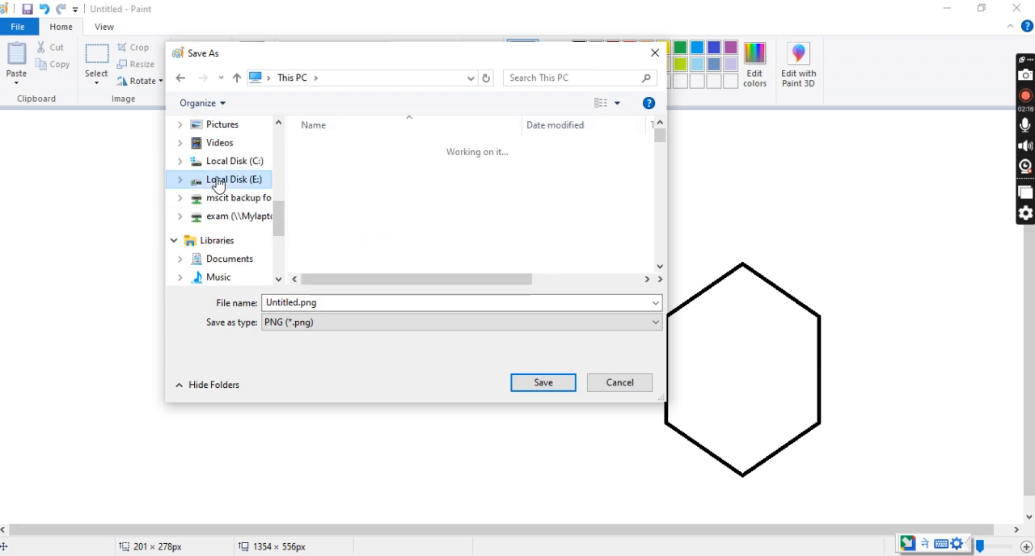
key(s)
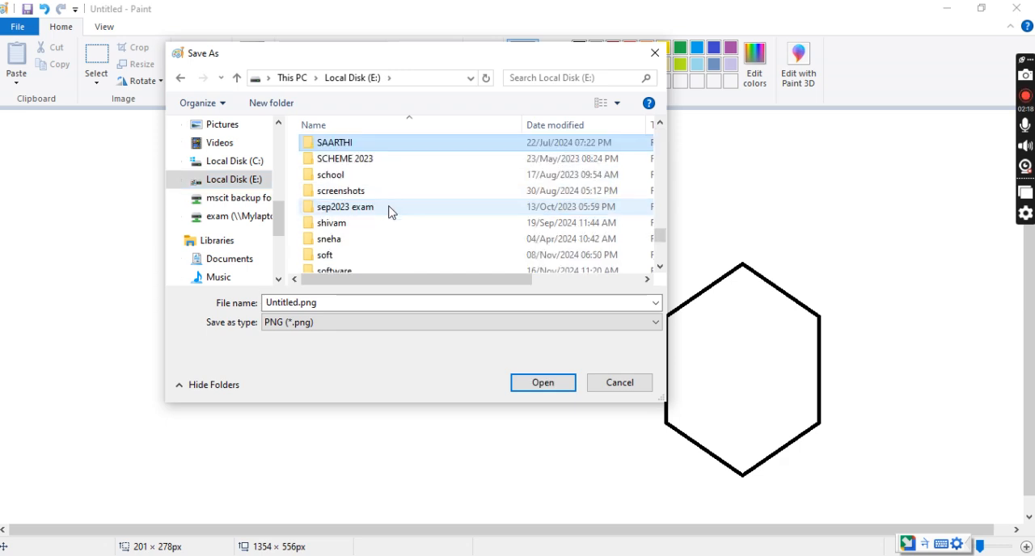
double_click(372, 272)
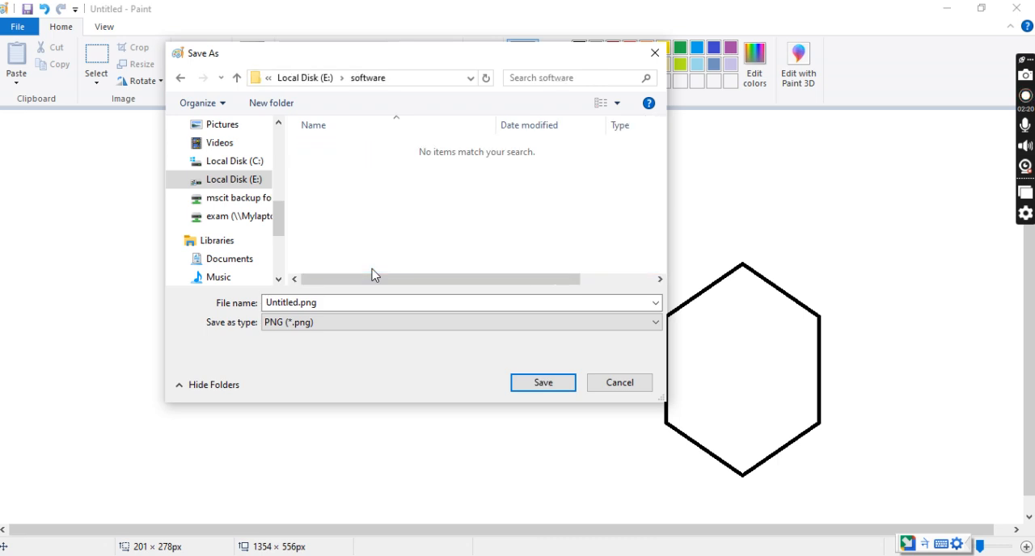
Name the drawing "mscit", save it in JPEG format and close Paint.
double_click(347, 304)
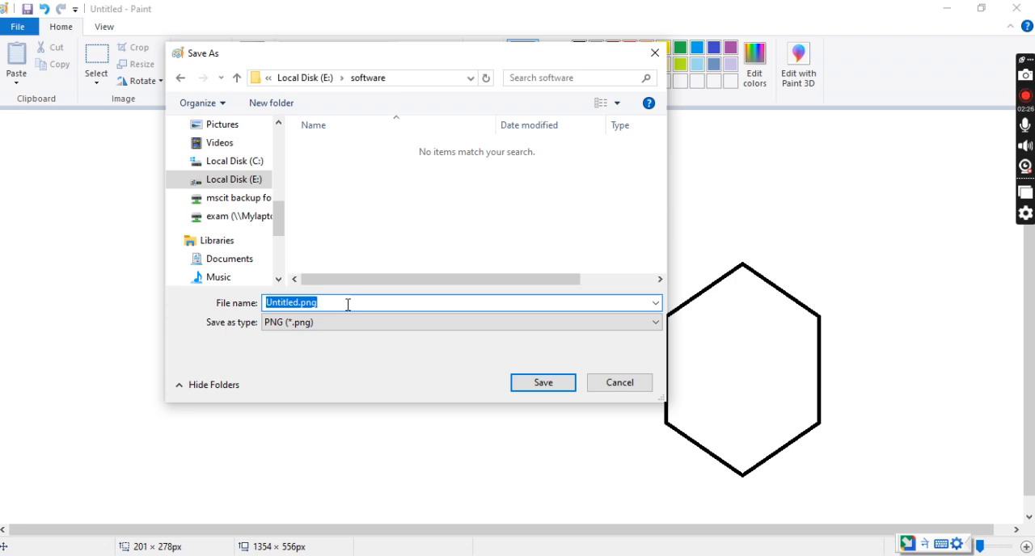
text(mscit)
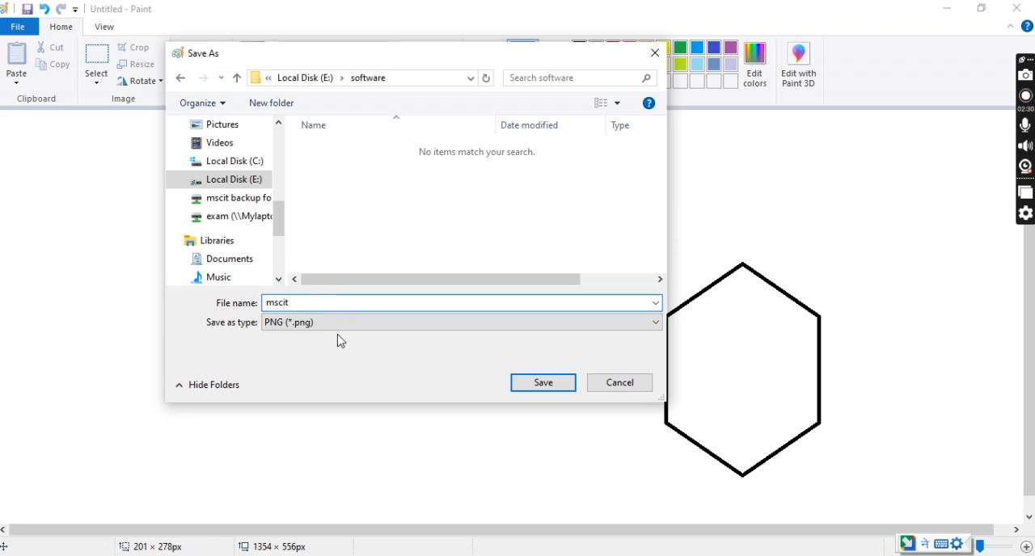
click(321, 332)
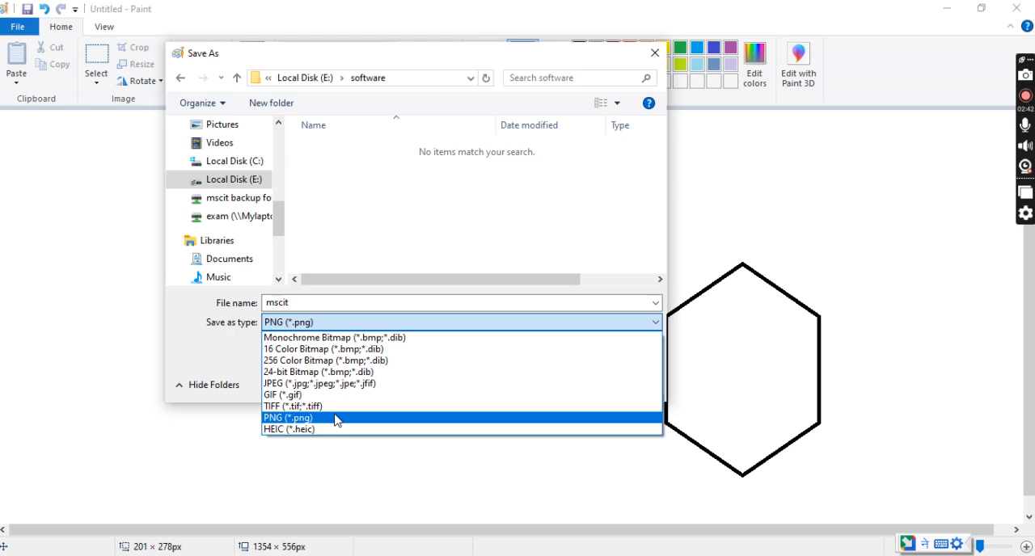
click(321, 388)
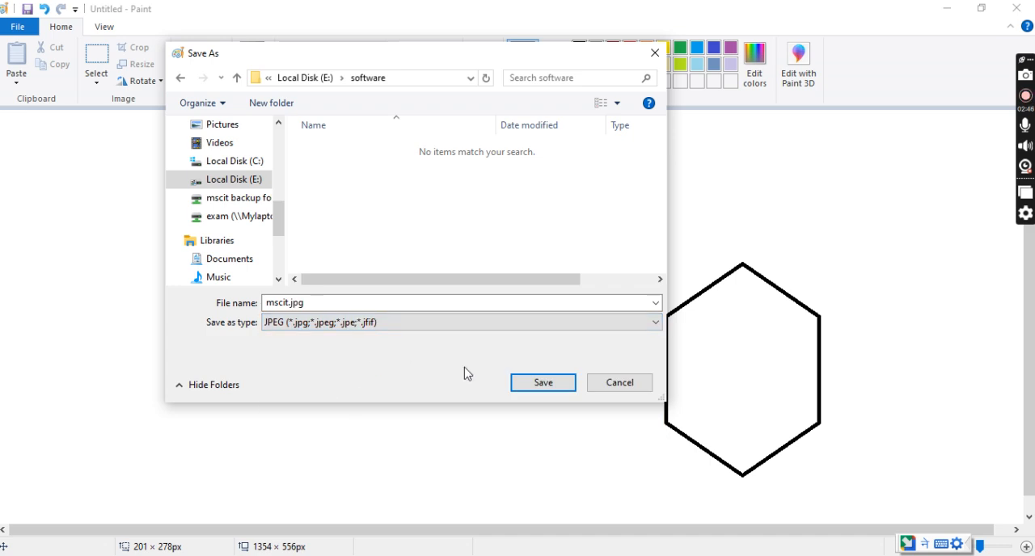
click(540, 392)
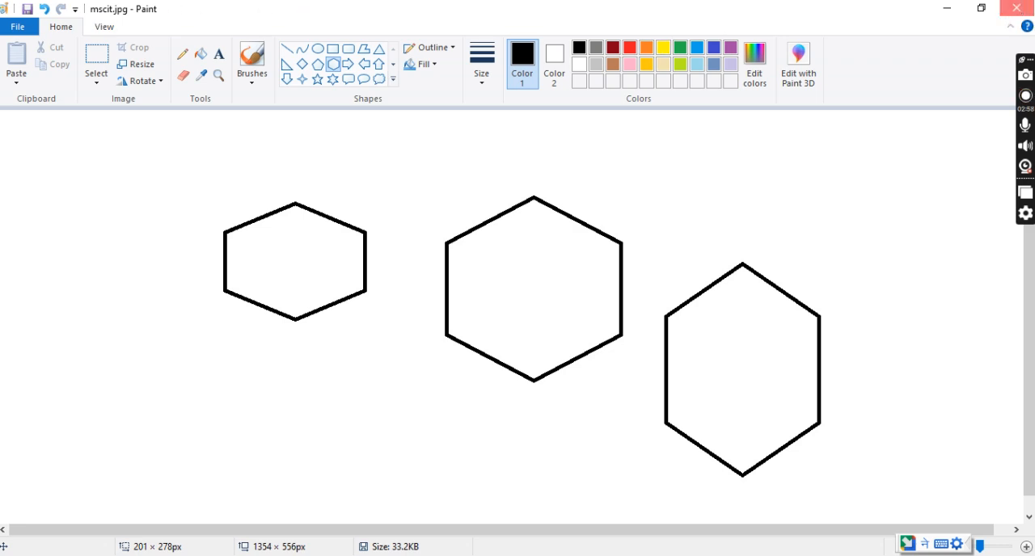
click(1019, 8)
Search Windows for "wordpad" and open WordPad with a blank document.
double_click(25, 104)
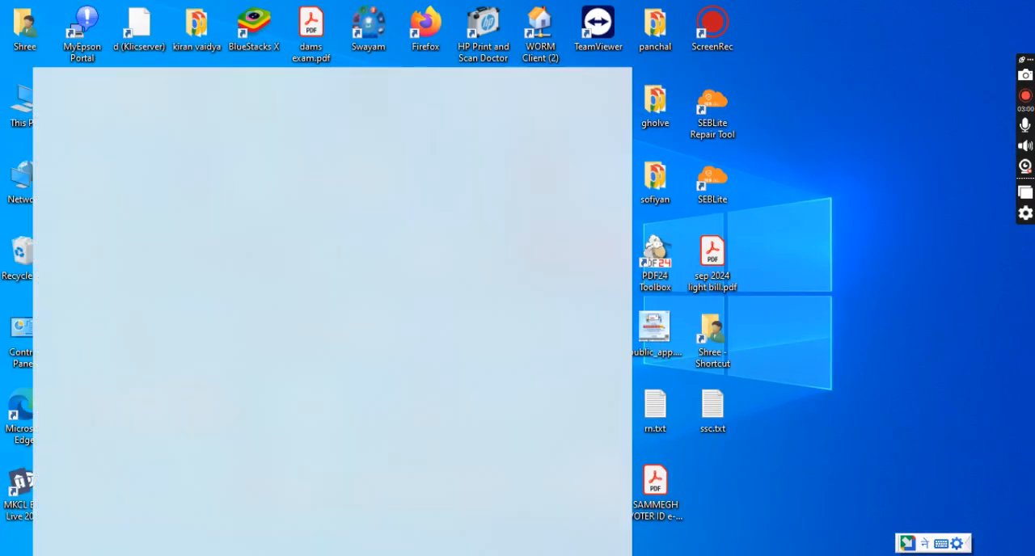
text(word)
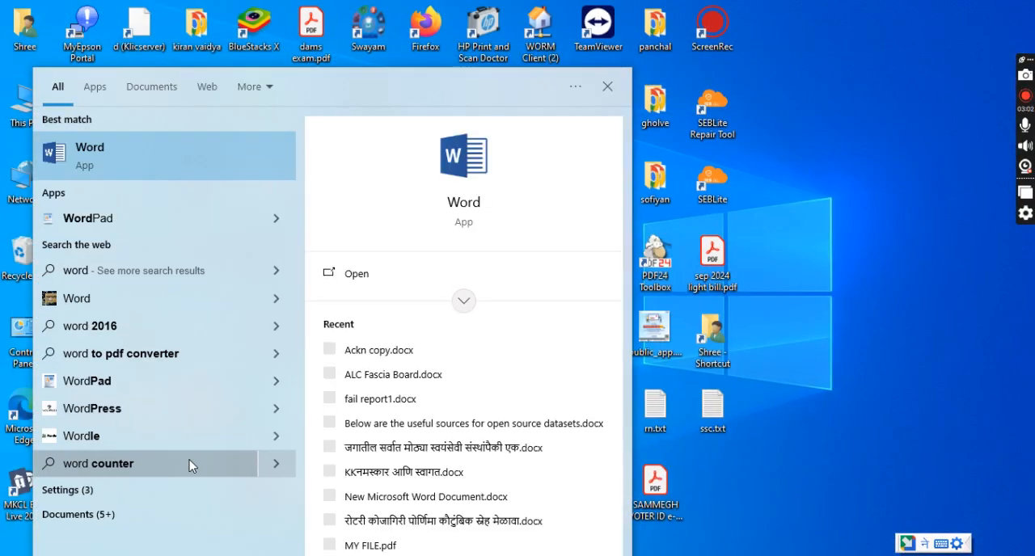
text(pad)
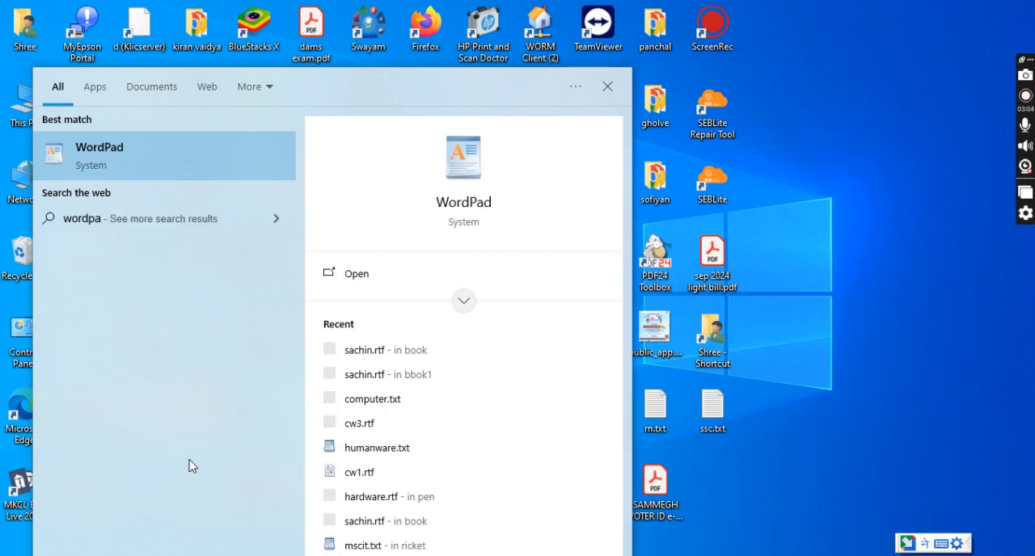
click(134, 164)
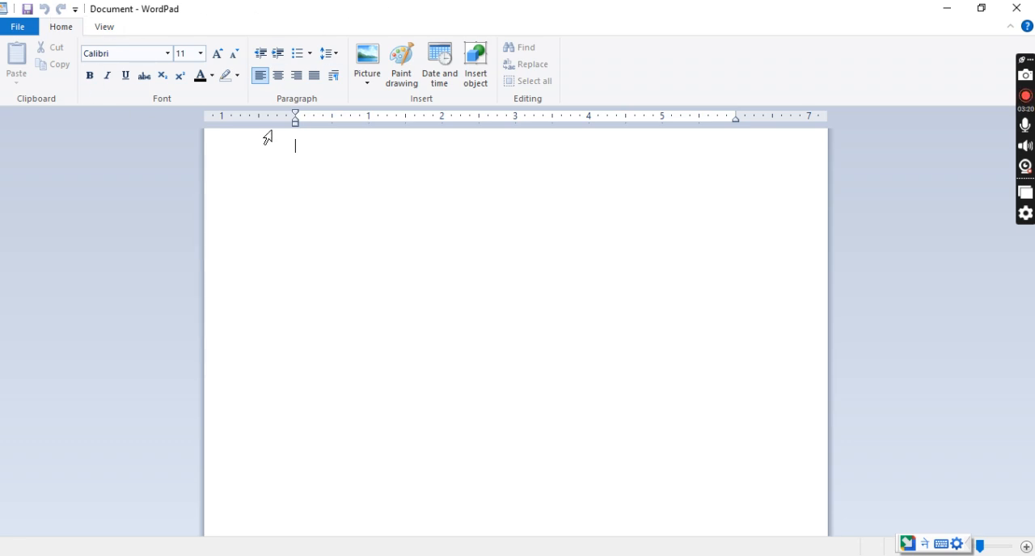
Write the line "software is set of programs" in the blank document.
text(=)
key(BackSpace)
text(ha)
key(BackSpace)
key(BackSpace)
key(BackSpace)
text(software)
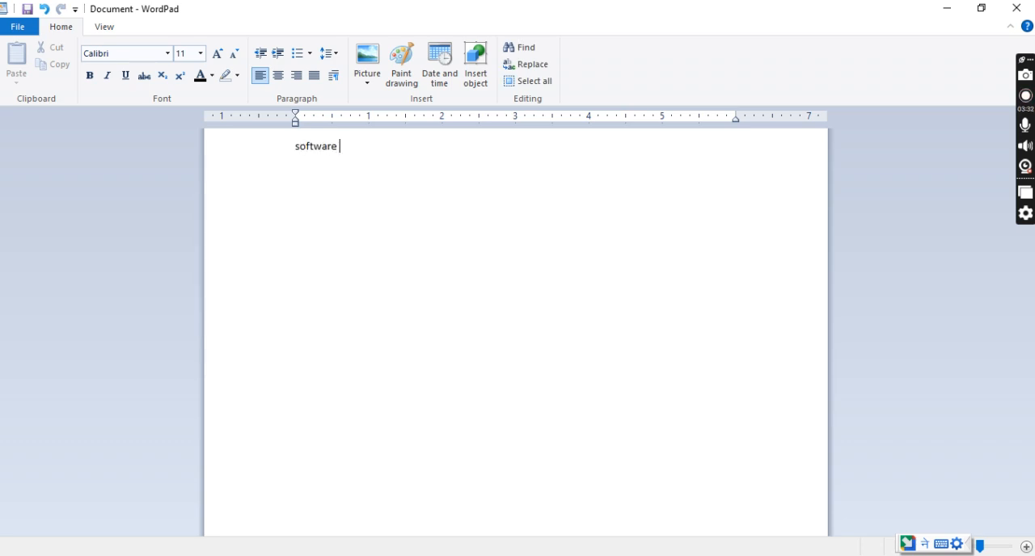
text( is set of programs)
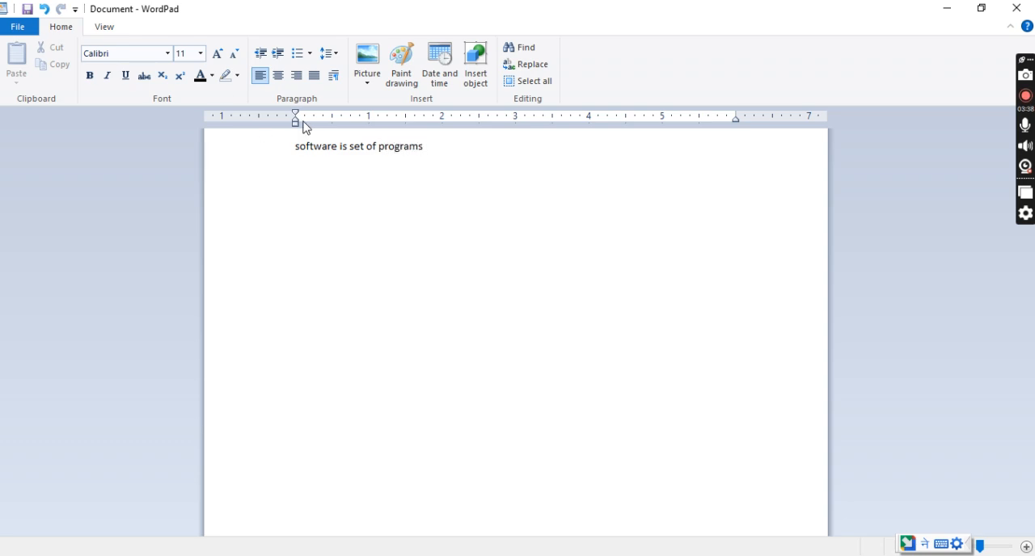
Format the line "software is set of programs" with font size 20 and blue text colour.
click(289, 156)
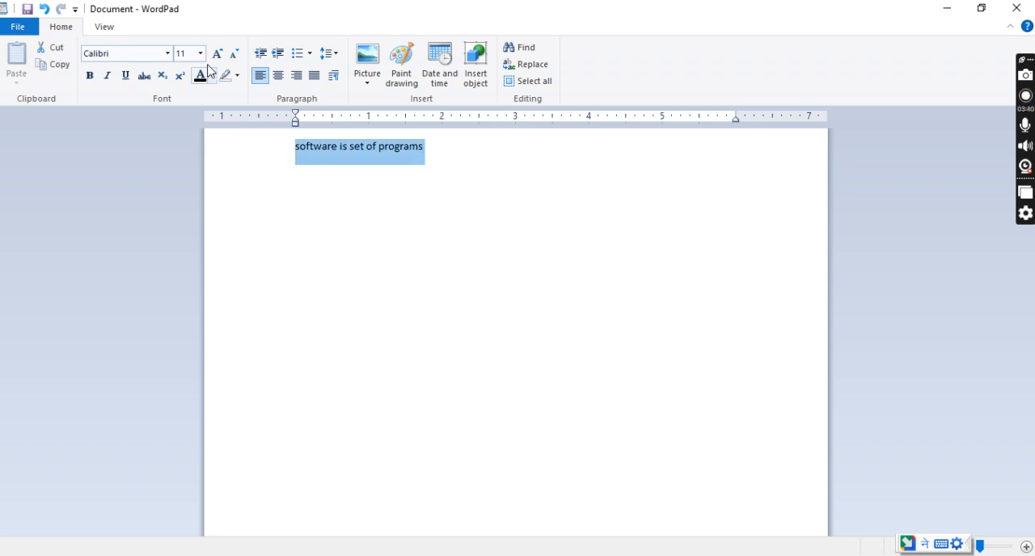
click(200, 53)
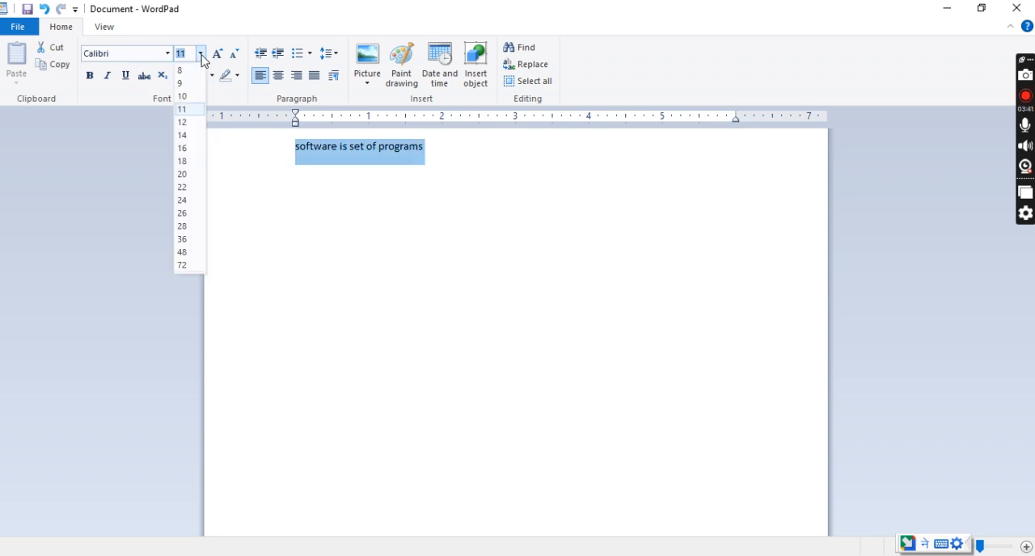
click(183, 178)
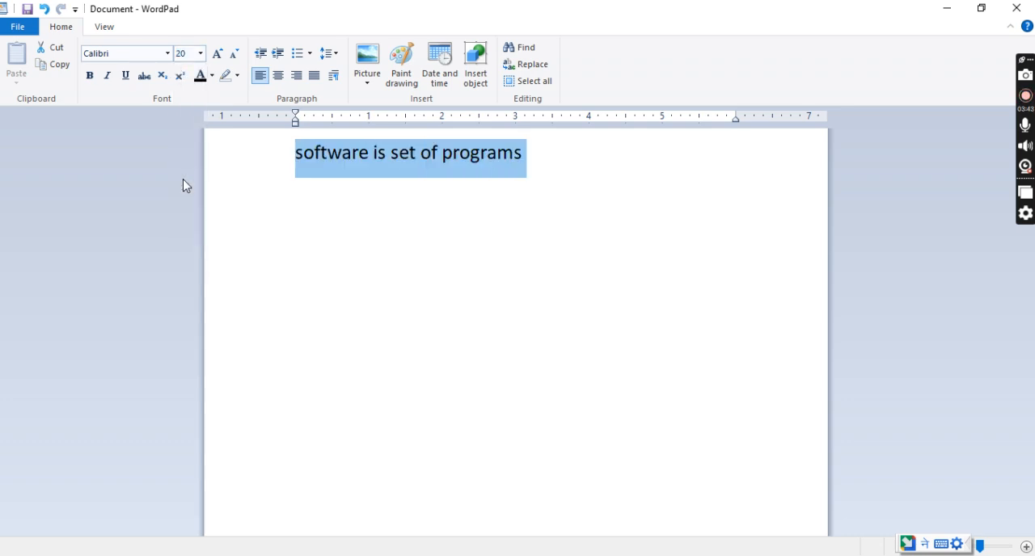
click(213, 77)
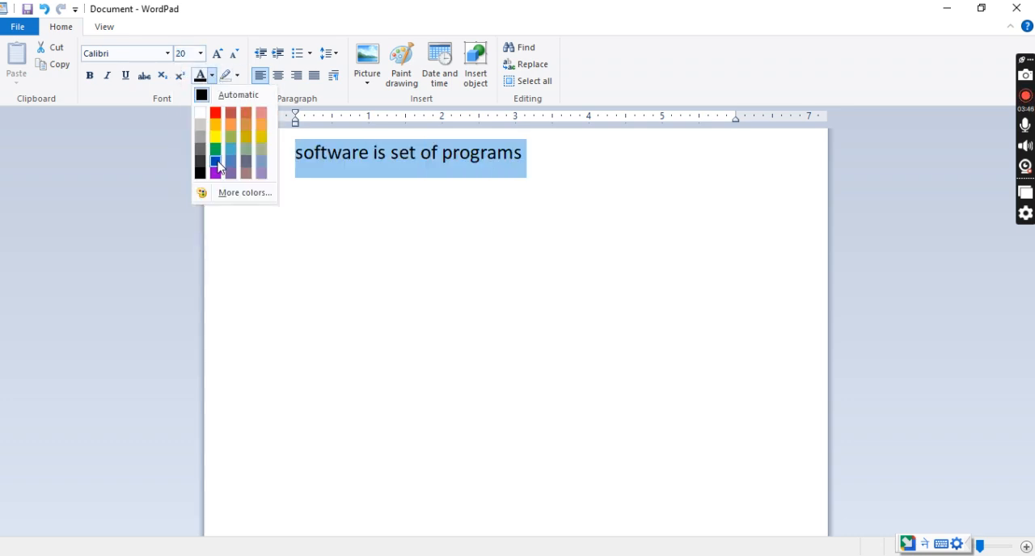
click(220, 165)
click(326, 233)
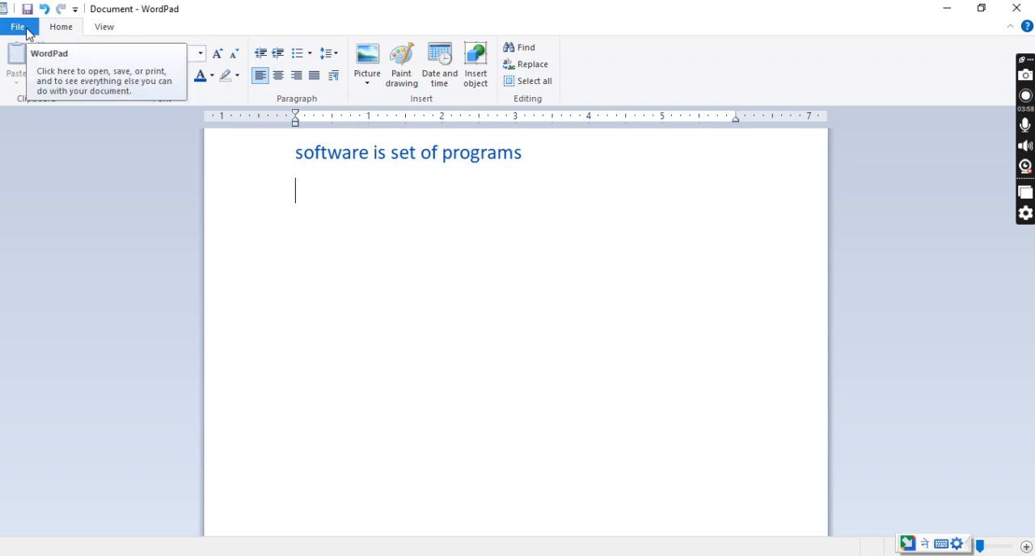
Start saving the document and choose the software folder on Local Disk (E:) as its location.
click(27, 33)
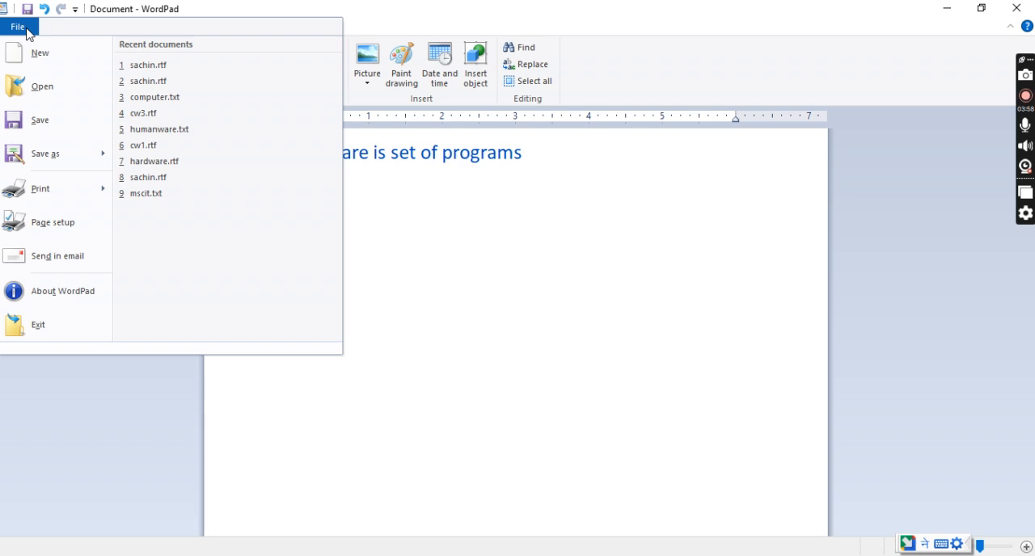
click(44, 120)
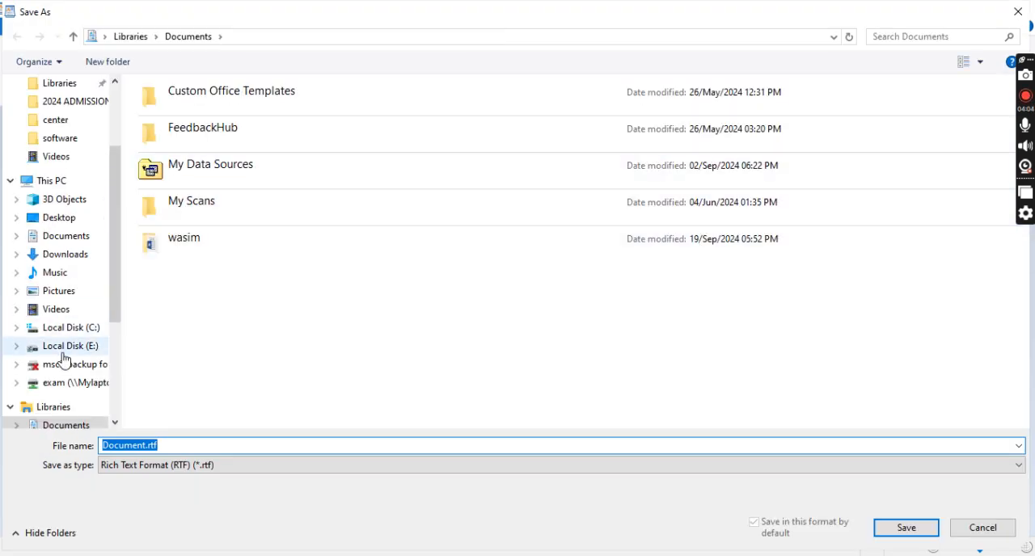
click(63, 352)
click(292, 330)
key(s)
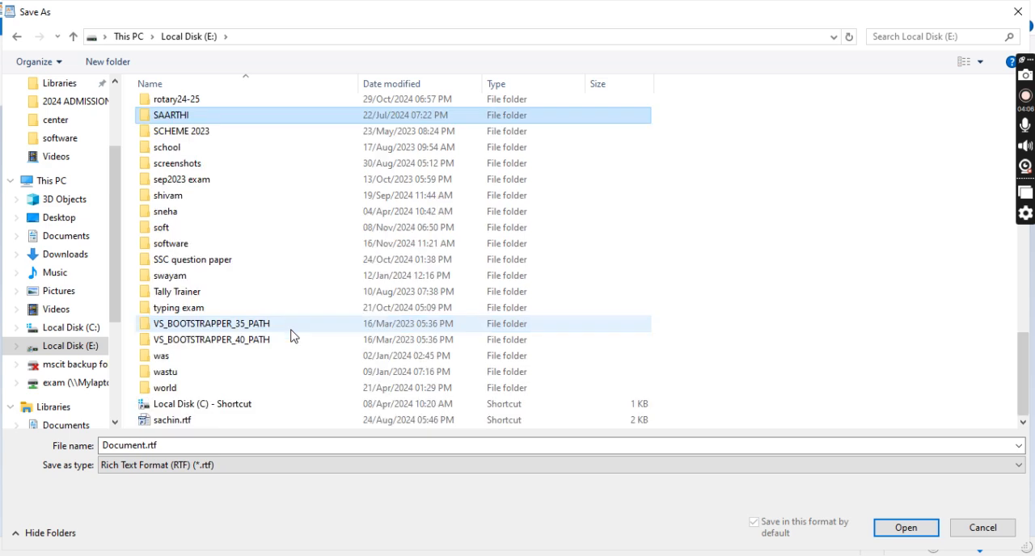
double_click(195, 246)
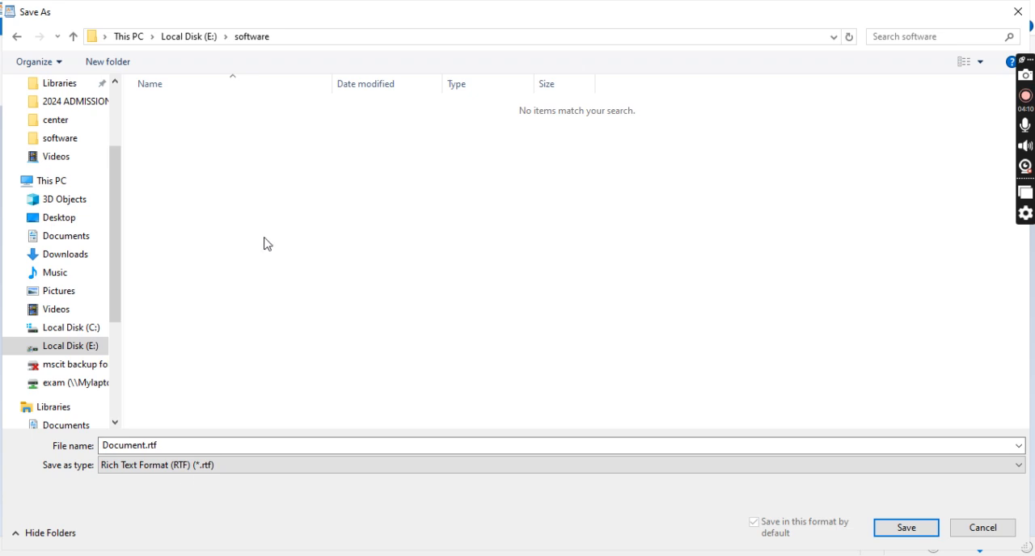
Name the document "software", save it in Rich Text Format and close WordPad.
double_click(174, 446)
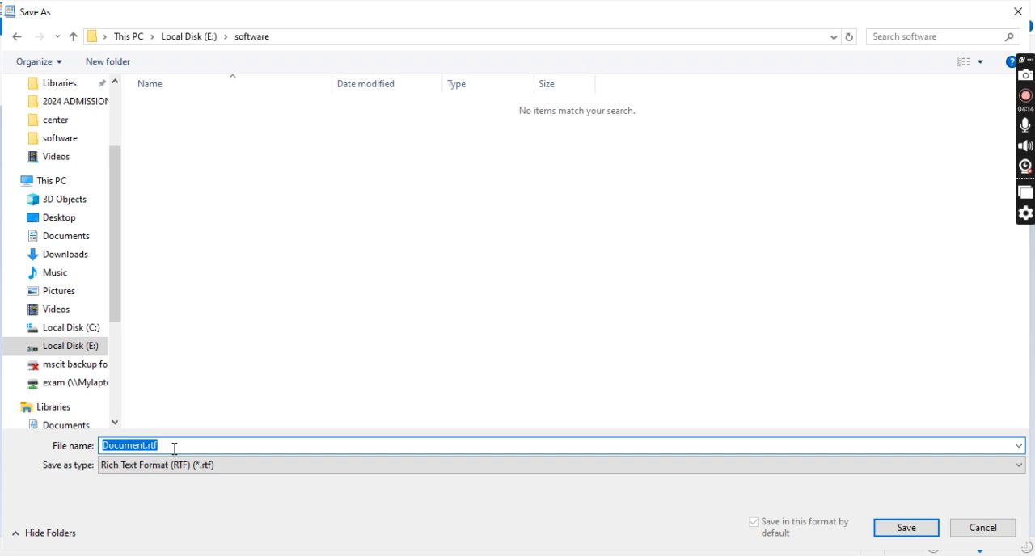
text(software)
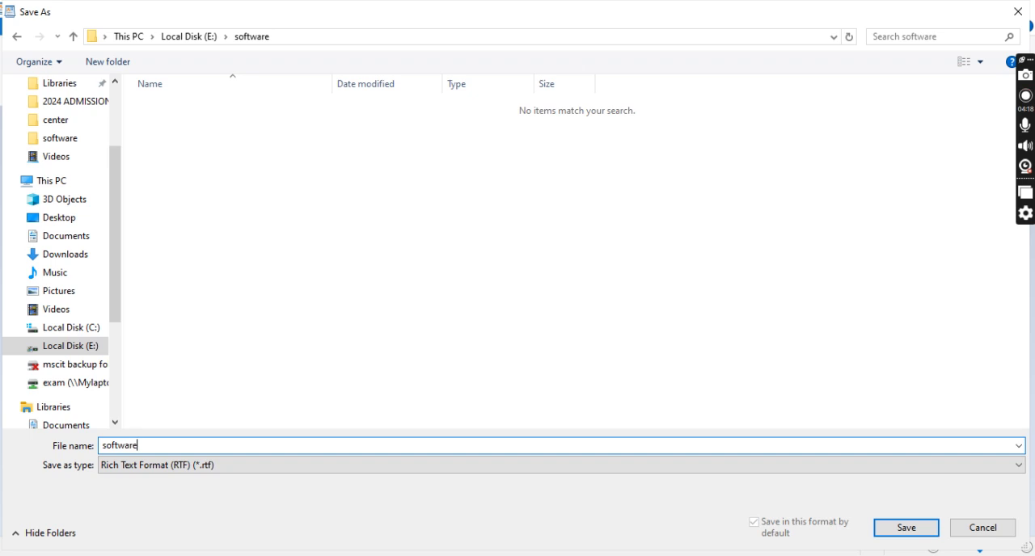
click(905, 528)
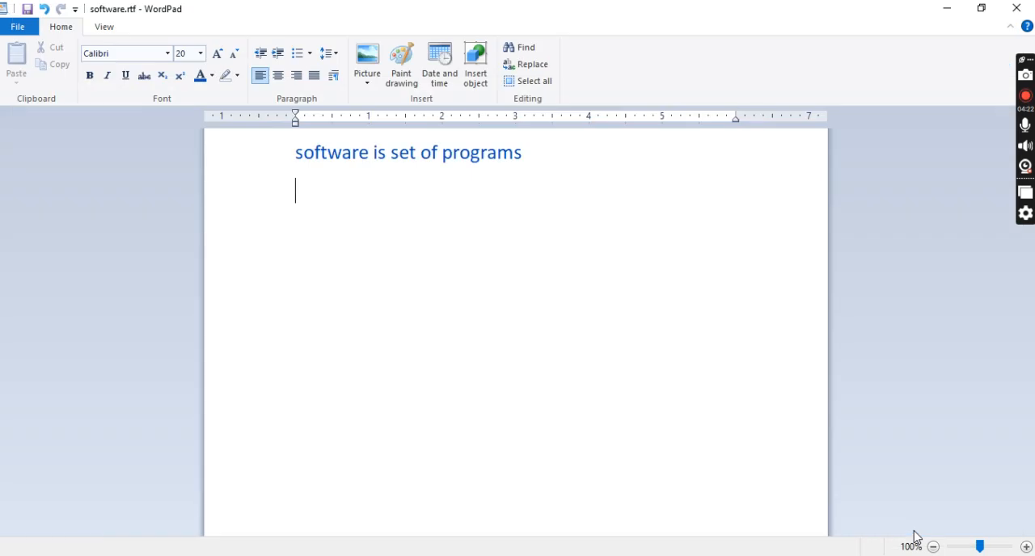
click(1016, 9)
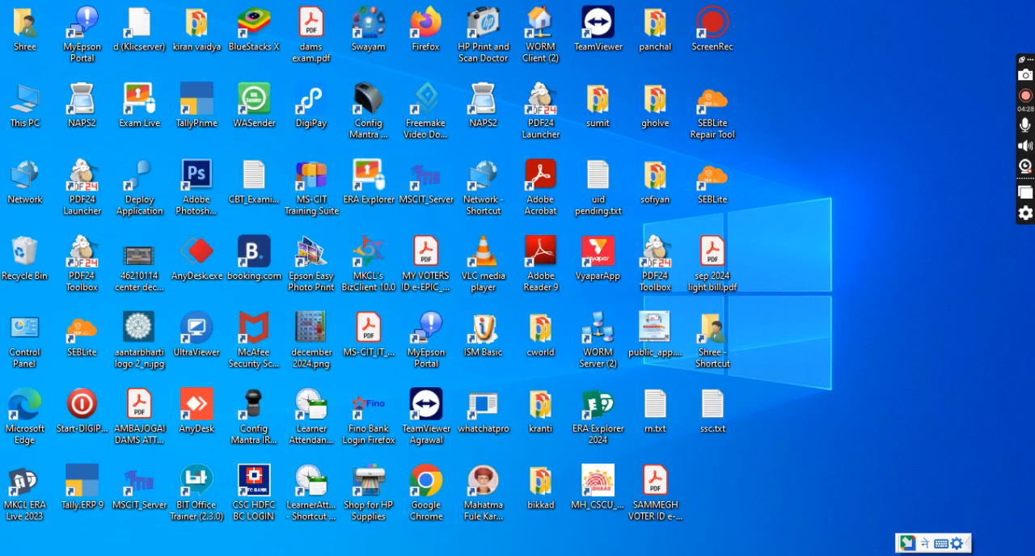
Open the software folder on Local Disk (E:) in File Explorer to check the saved files.
key(super+e)
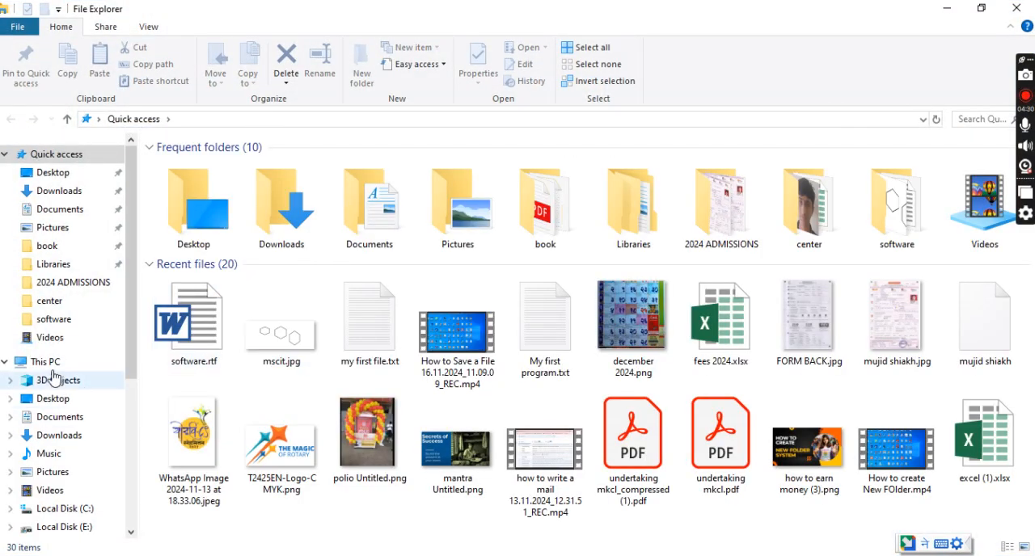
click(61, 362)
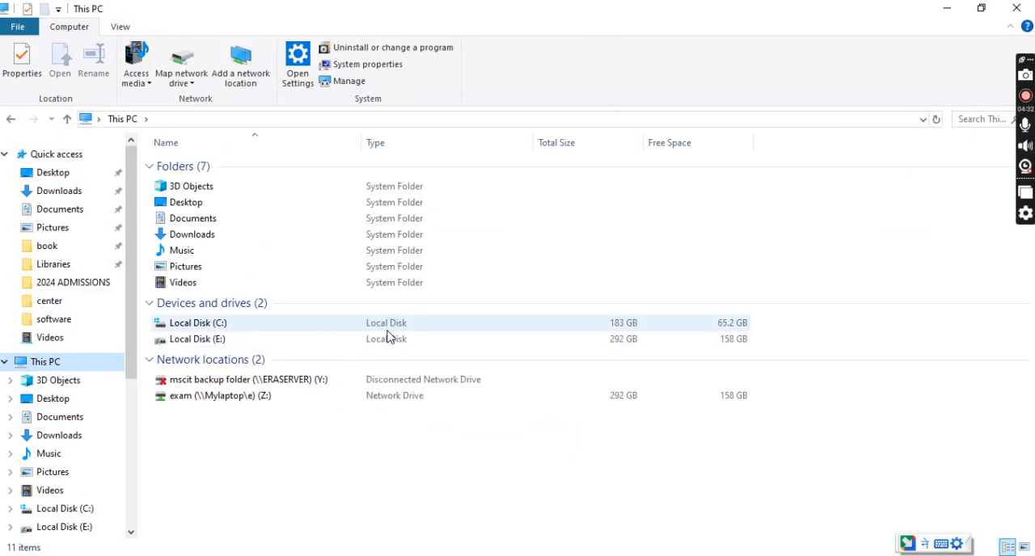
double_click(270, 347)
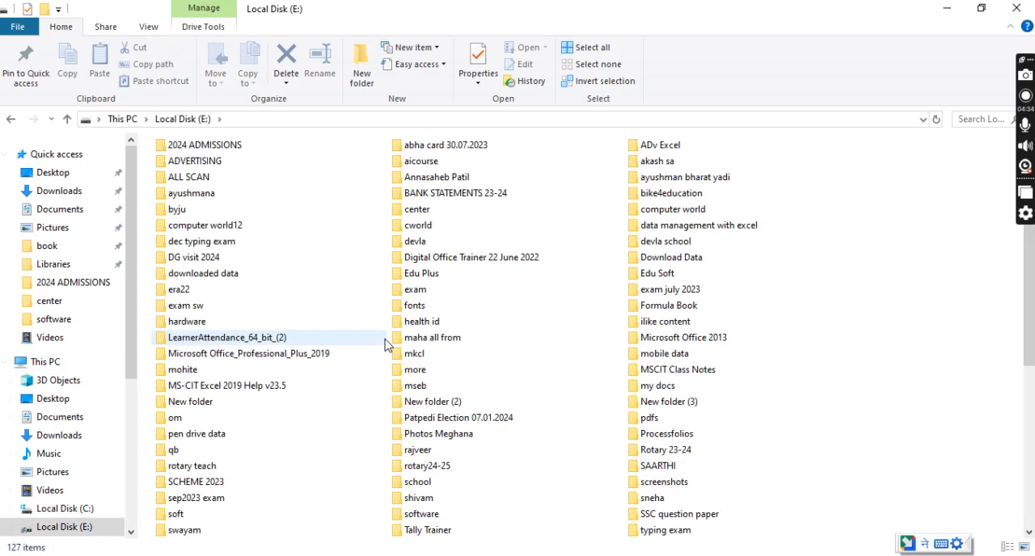
double_click(474, 519)
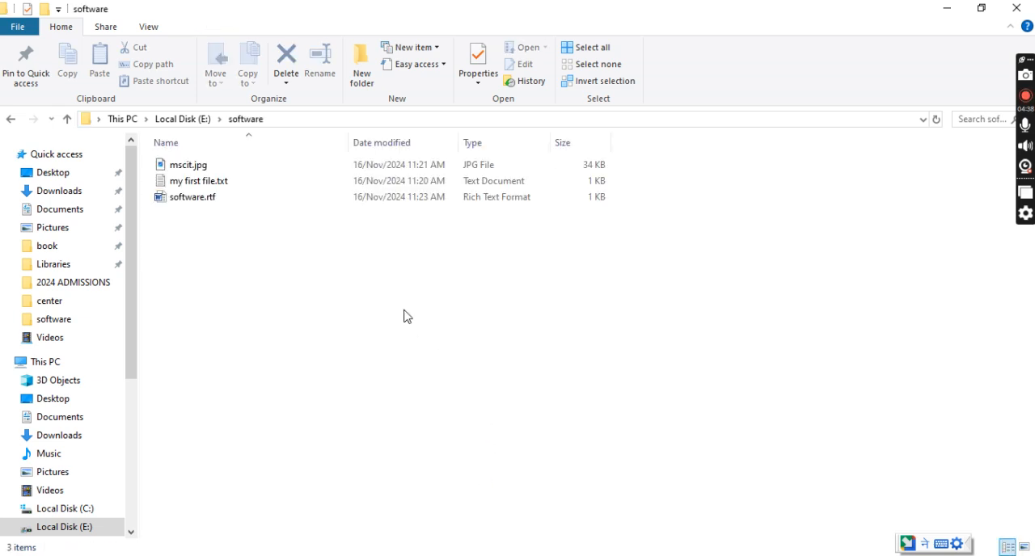